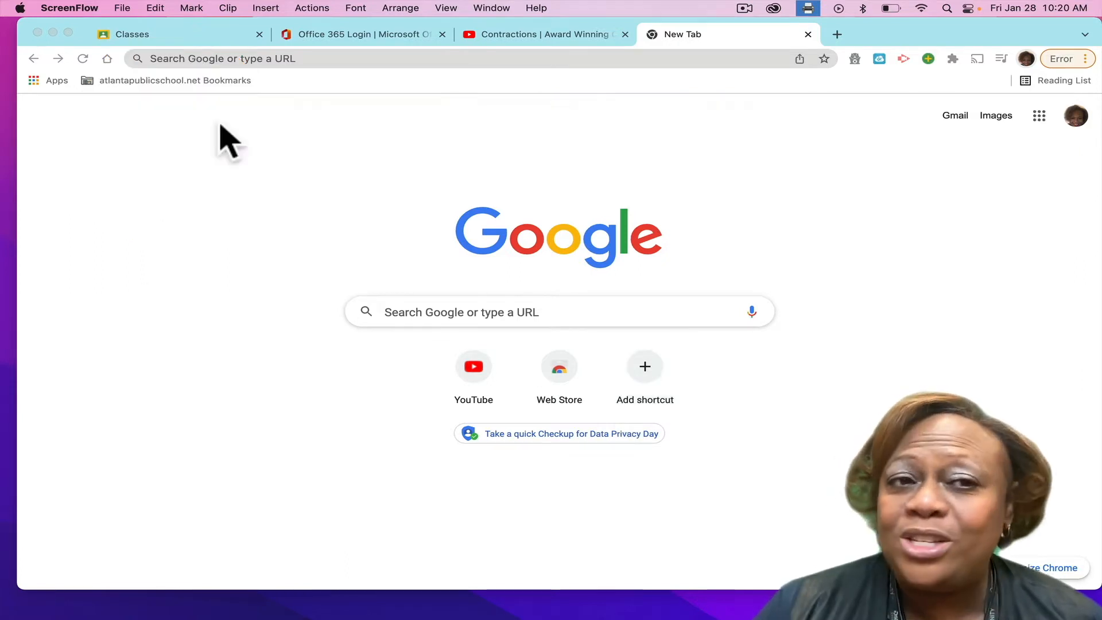
Open the edpuzzle.com website.
{"action": "left_click", "coordinate": [154, 58]}
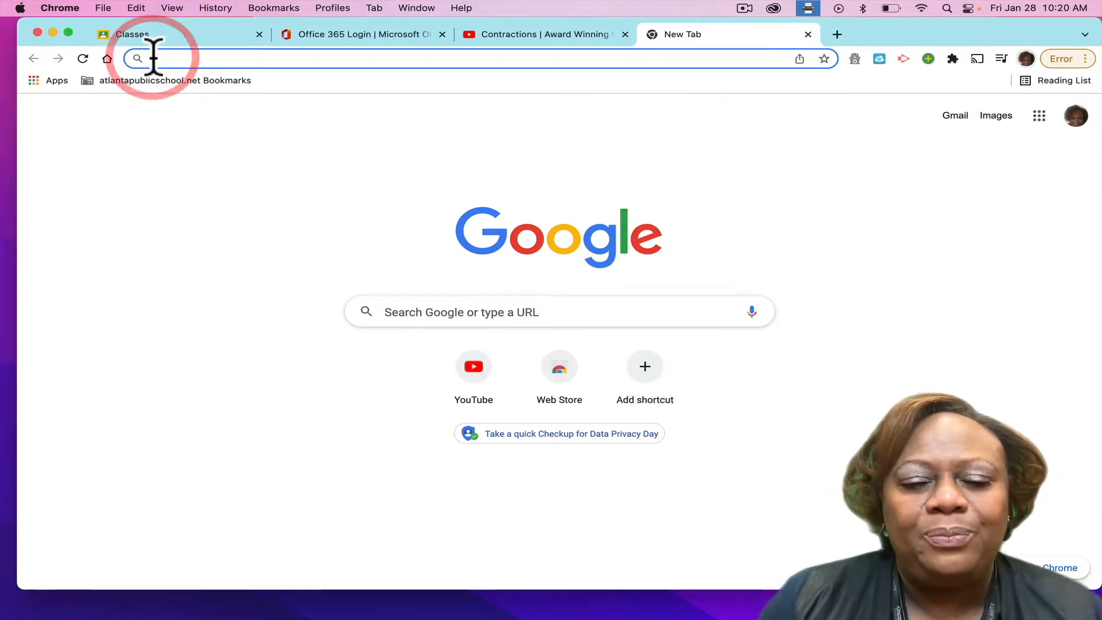
{"action": "type", "text": "edpuzzle"}
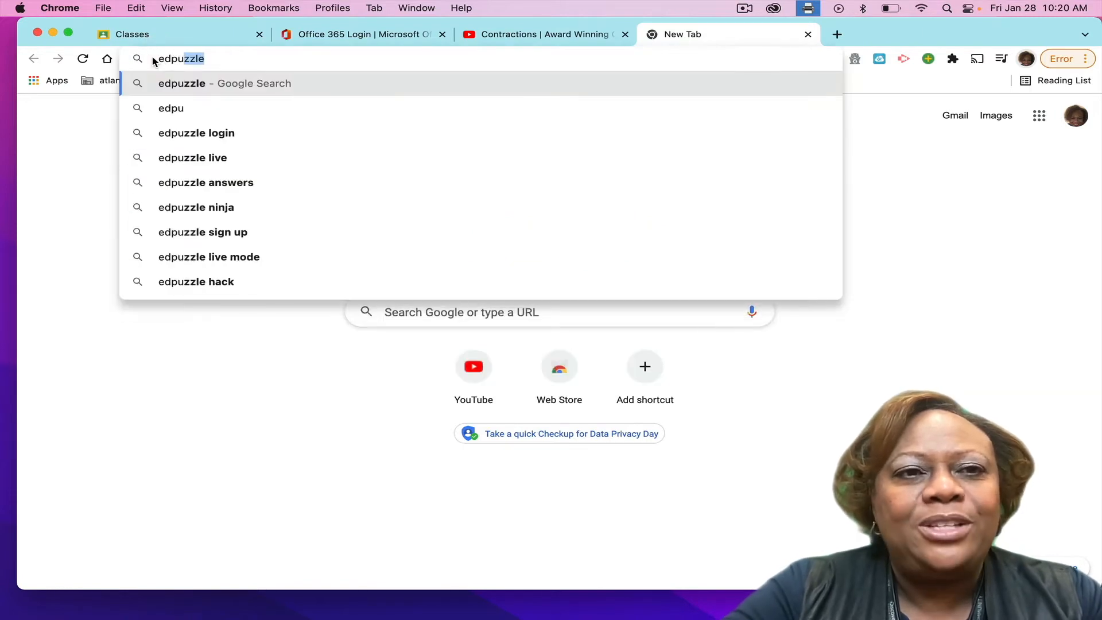
{"action": "type", "text": ".com"}
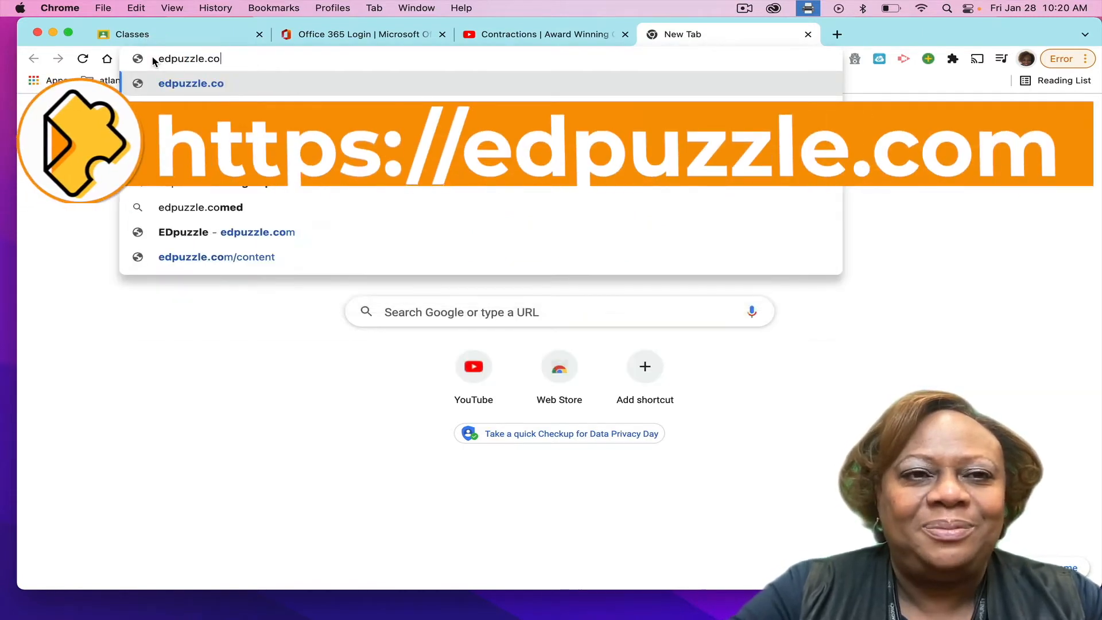
{"action": "key", "text": "Return"}
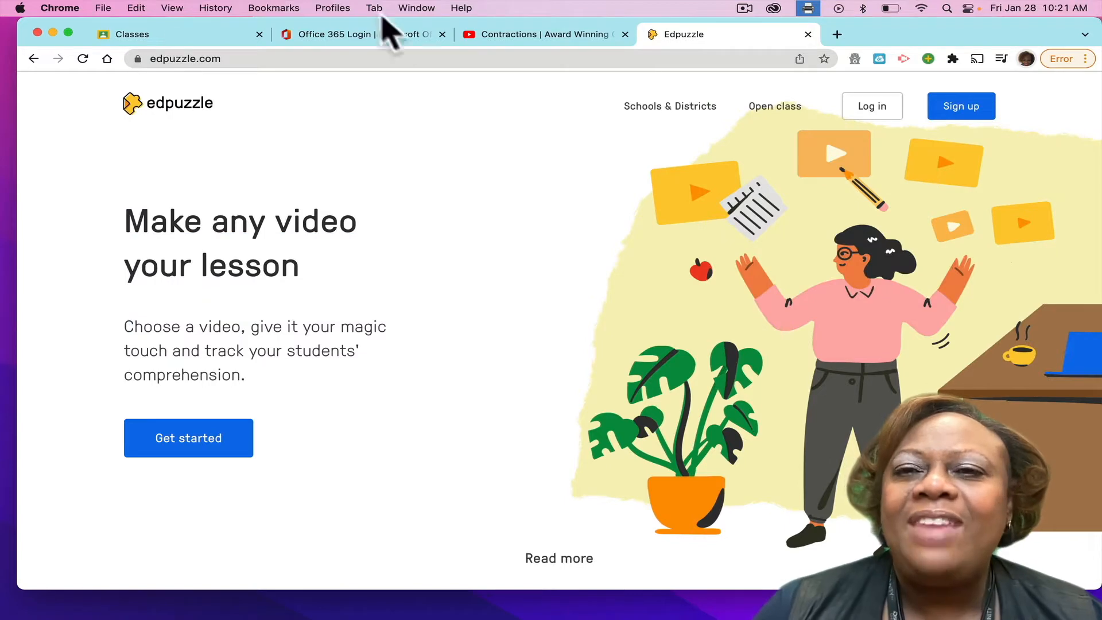
Log in to Edpuzzle as a teacher with the listed Google account.
{"action": "left_click", "coordinate": [872, 107]}
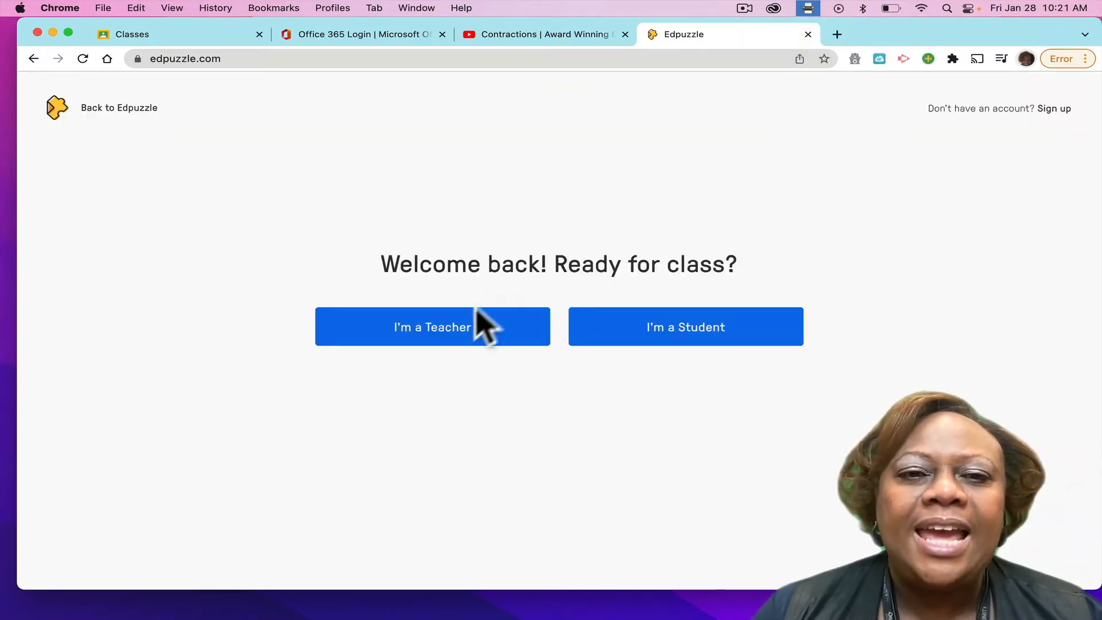
{"action": "left_click", "coordinate": [449, 331]}
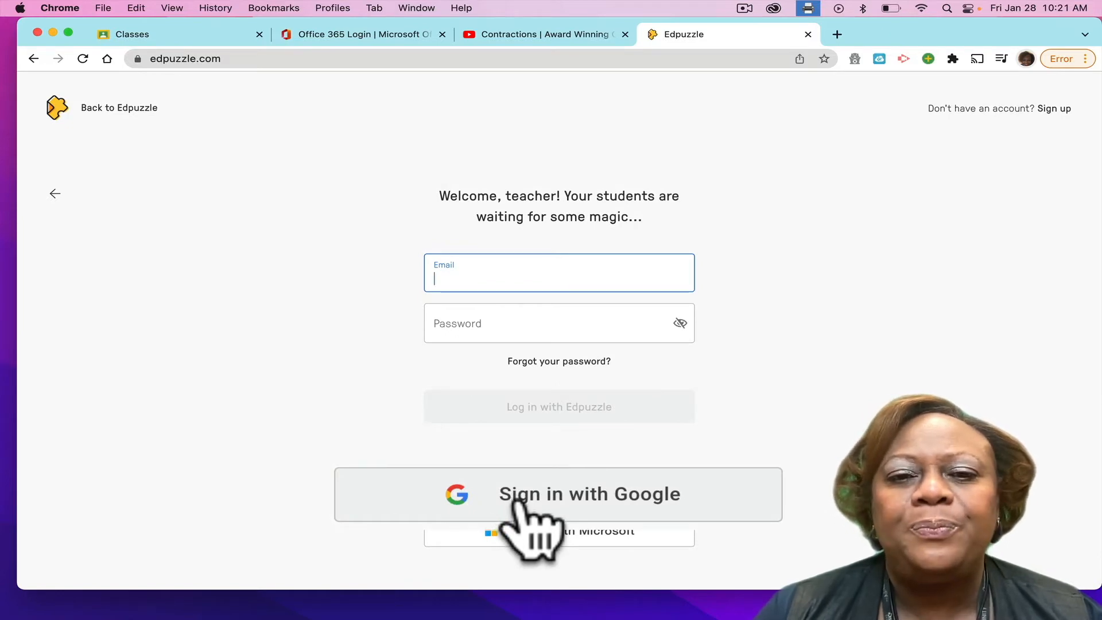
{"action": "left_click", "coordinate": [537, 494]}
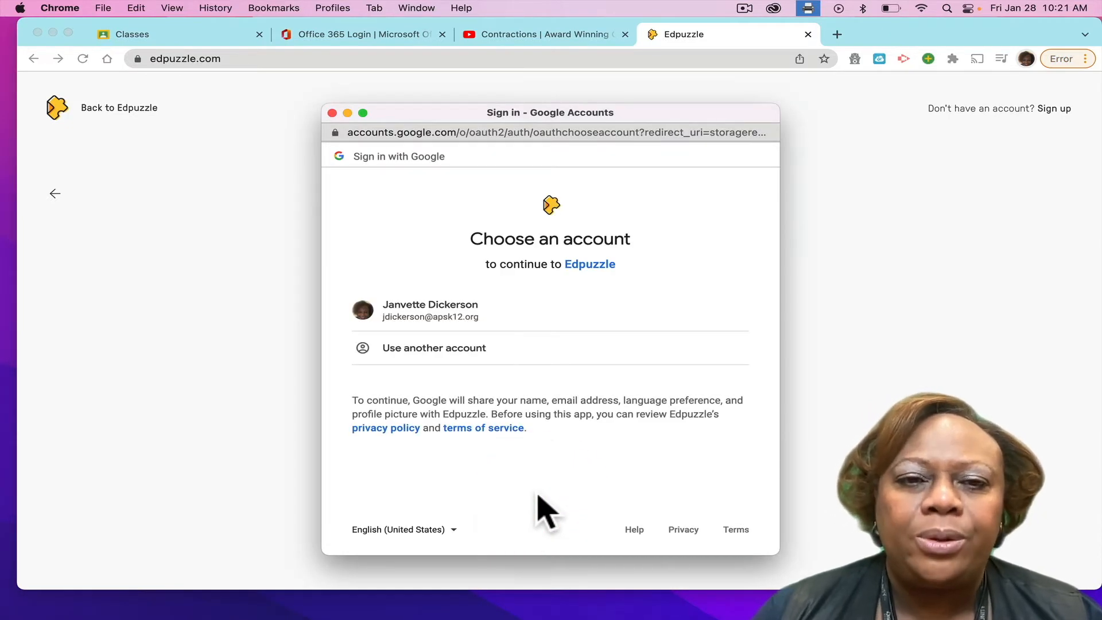
{"action": "left_click", "coordinate": [446, 310]}
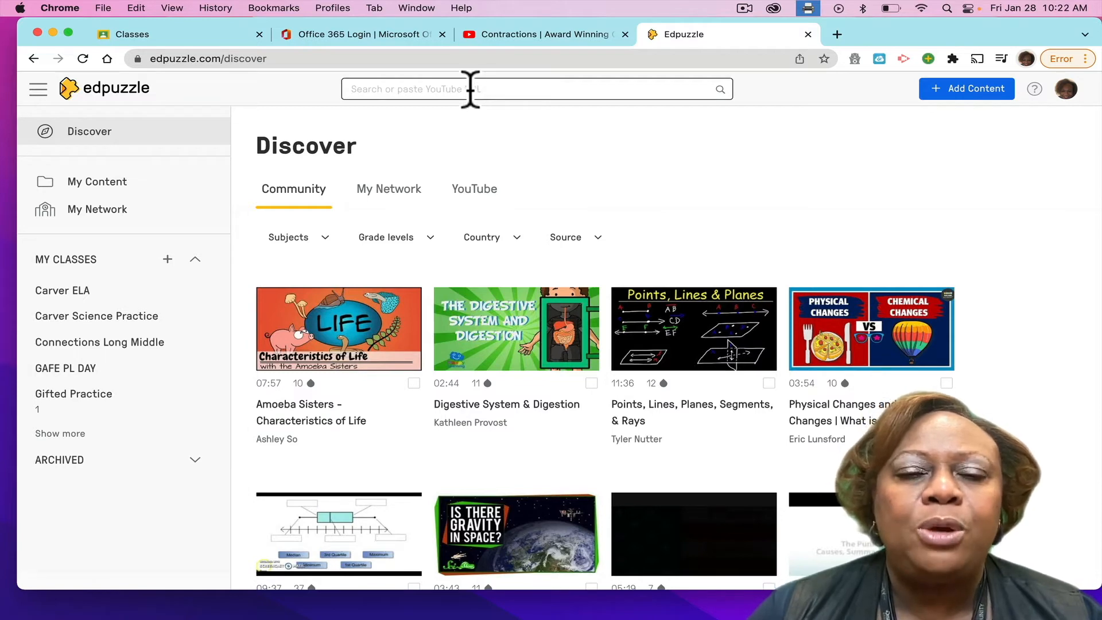
Copy the URL of the open YouTube contractions video and search Edpuzzle for that video with it.
{"action": "left_click", "coordinate": [514, 37]}
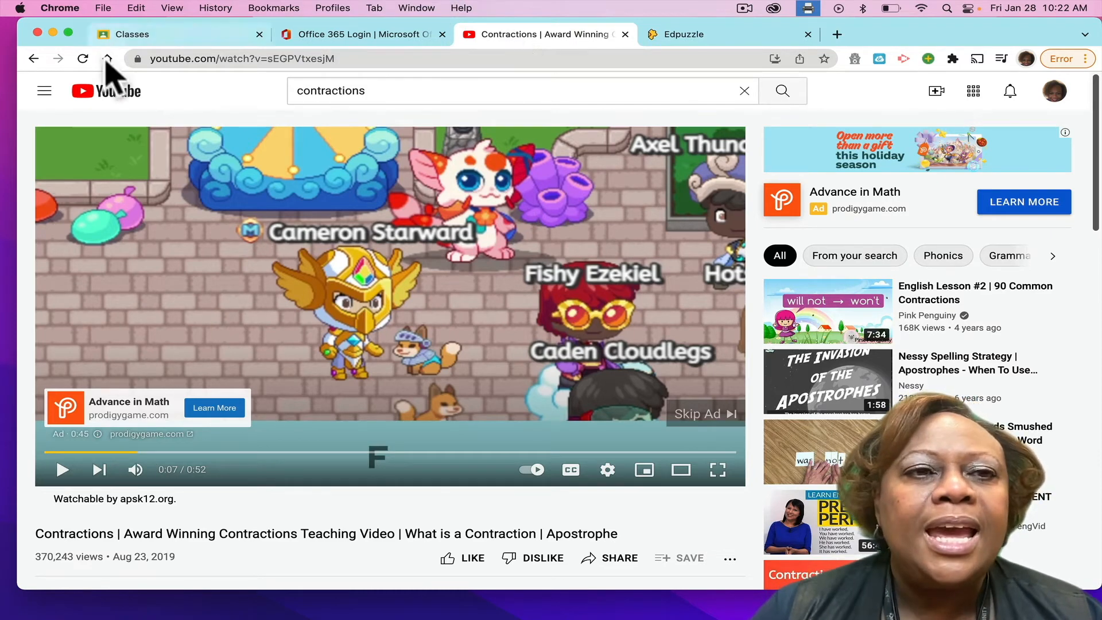
{"action": "left_click", "coordinate": [175, 58]}
{"action": "key", "text": "super+c"}
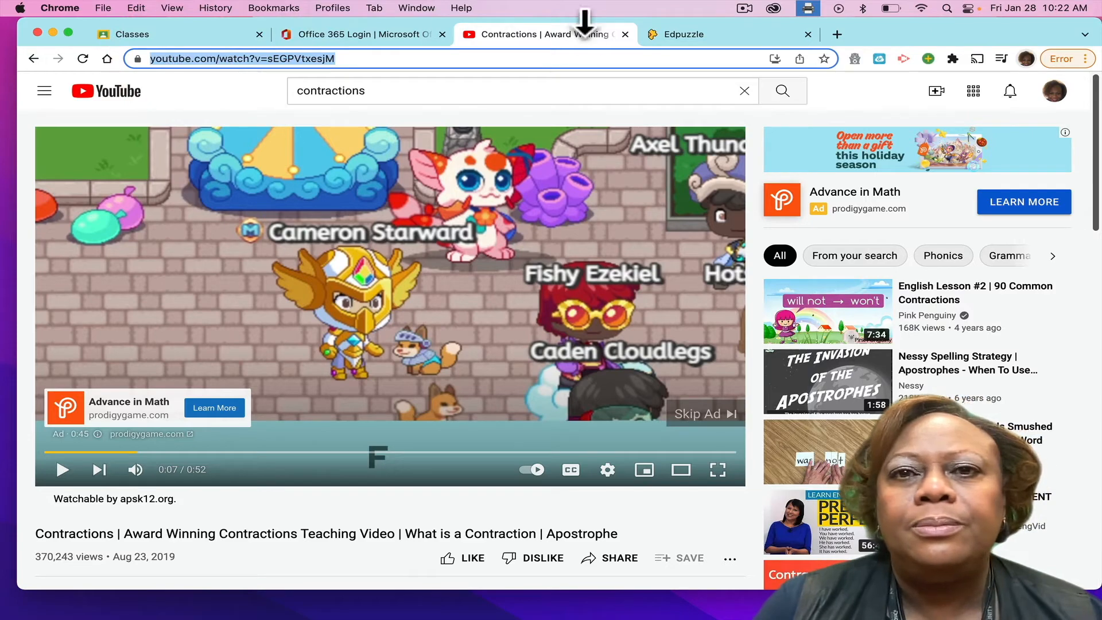
{"action": "left_click", "coordinate": [692, 36]}
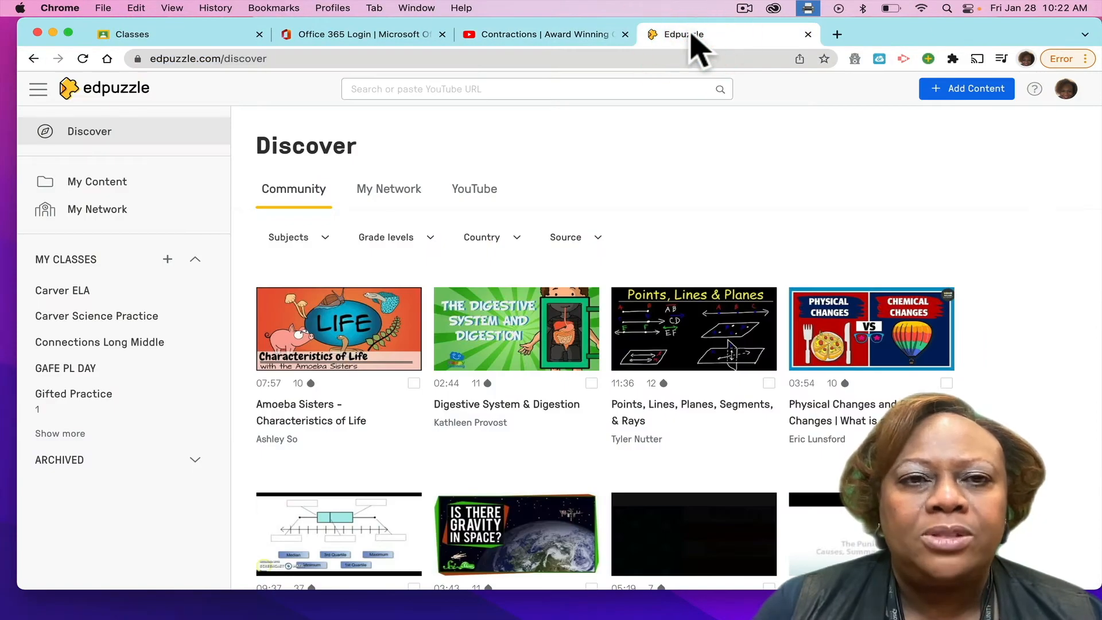
{"action": "left_click", "coordinate": [379, 86]}
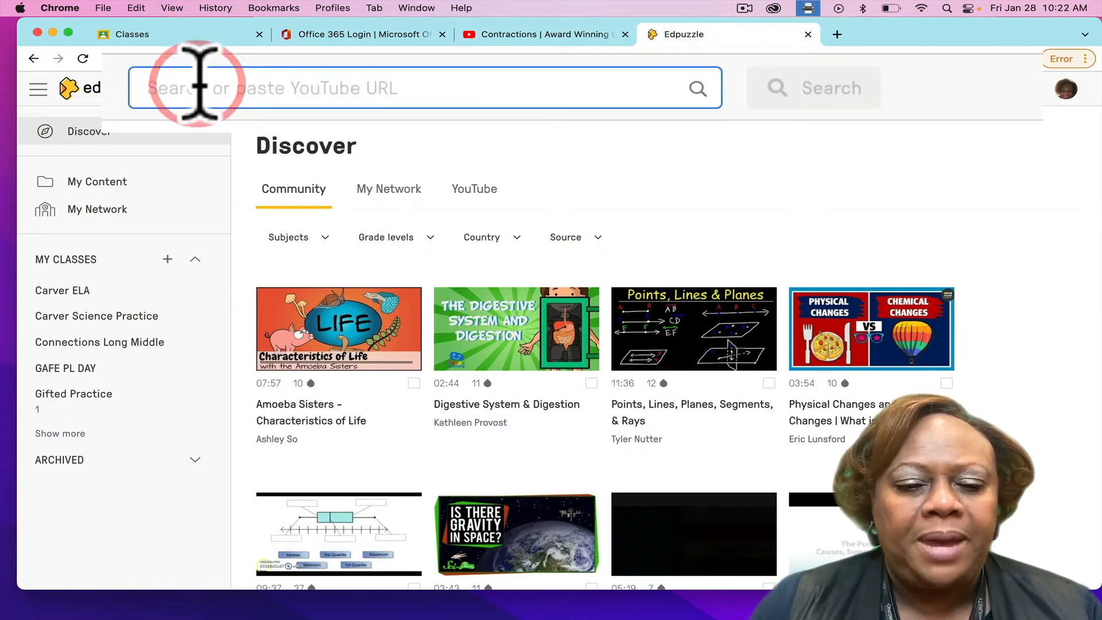
{"action": "key", "text": "super+v"}
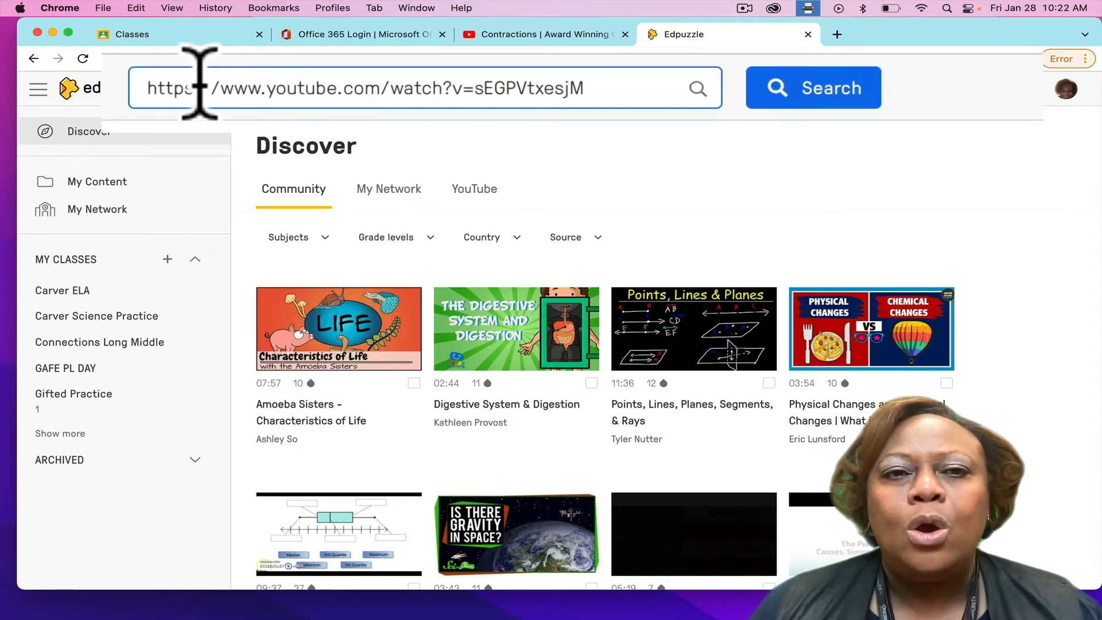
{"action": "left_click", "coordinate": [821, 86]}
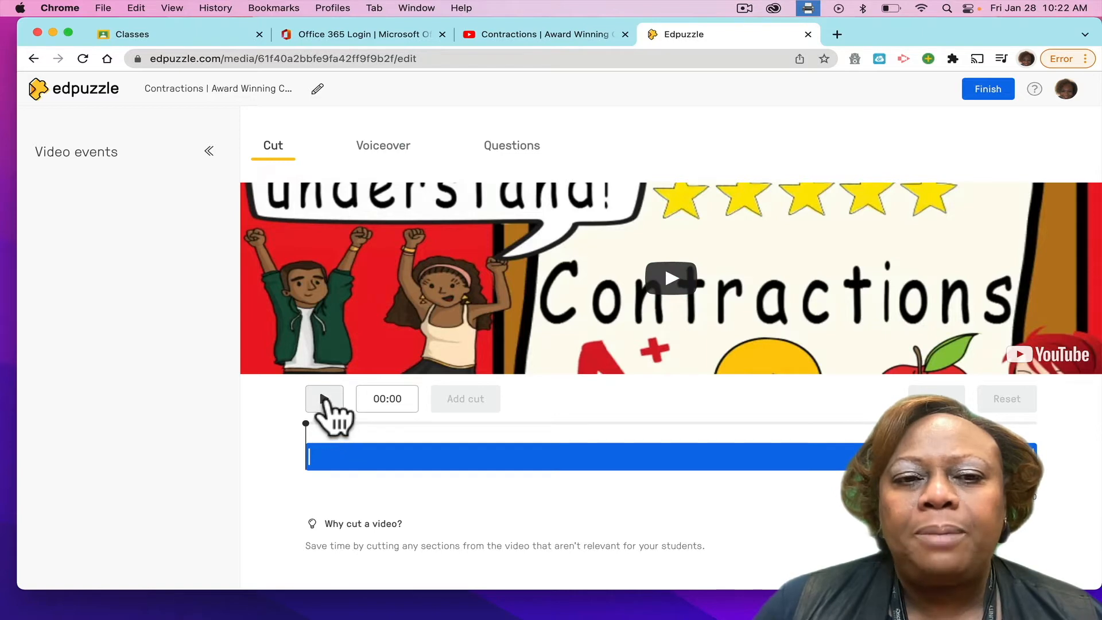
Play the contractions video from the start, raise the volume and pause it at 00:17.
{"action": "left_click", "coordinate": [324, 400]}
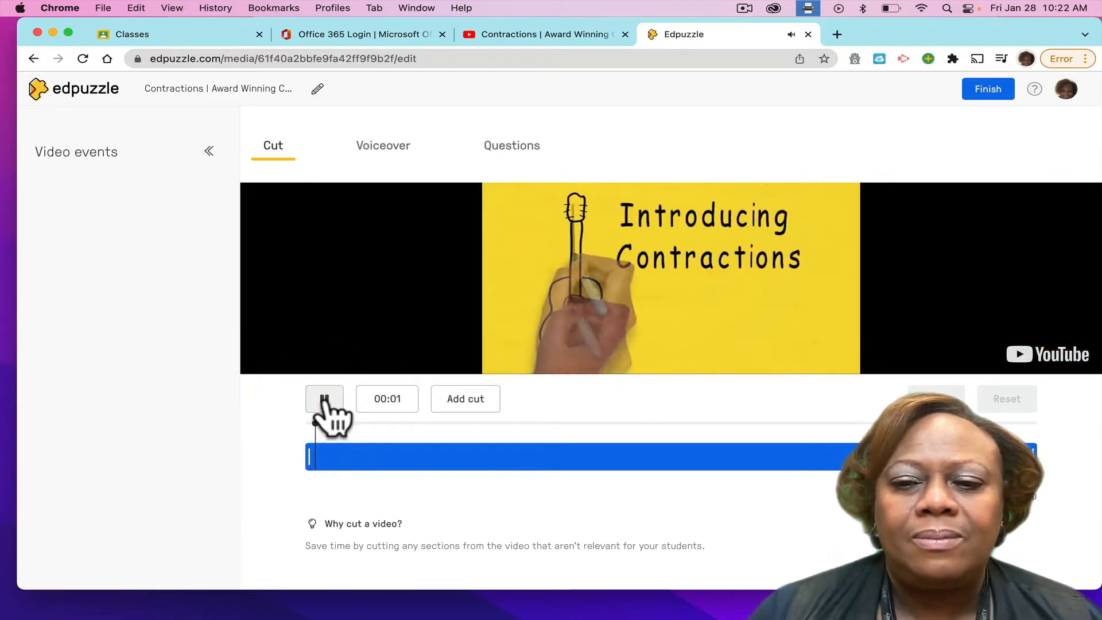
{"action": "key", "text": "XF86AudioRaiseVolume"}
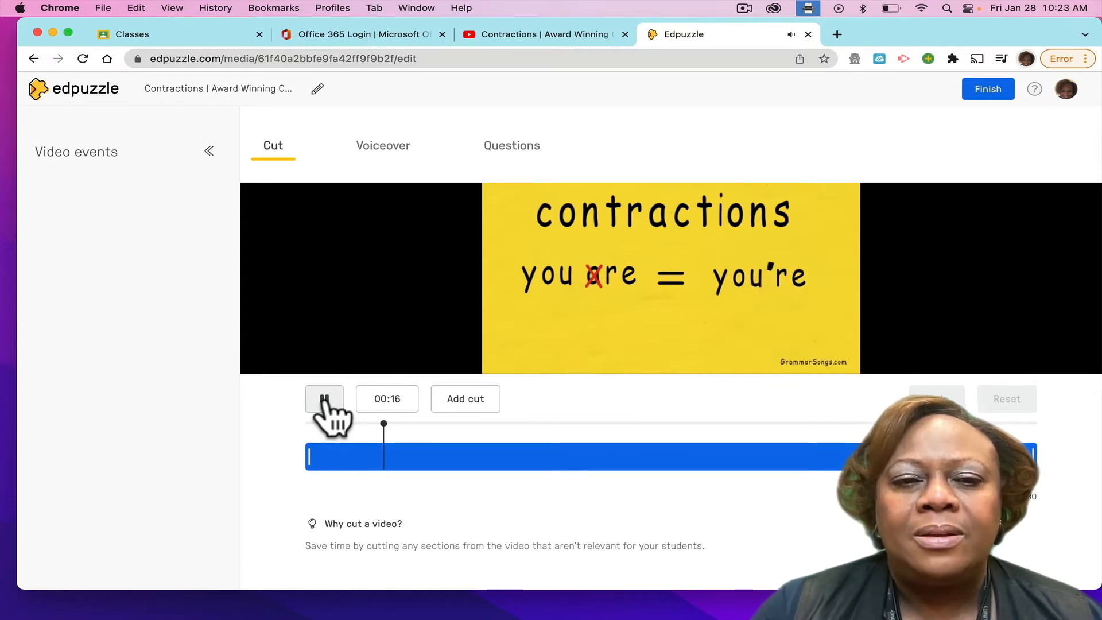
{"action": "left_click", "coordinate": [325, 402]}
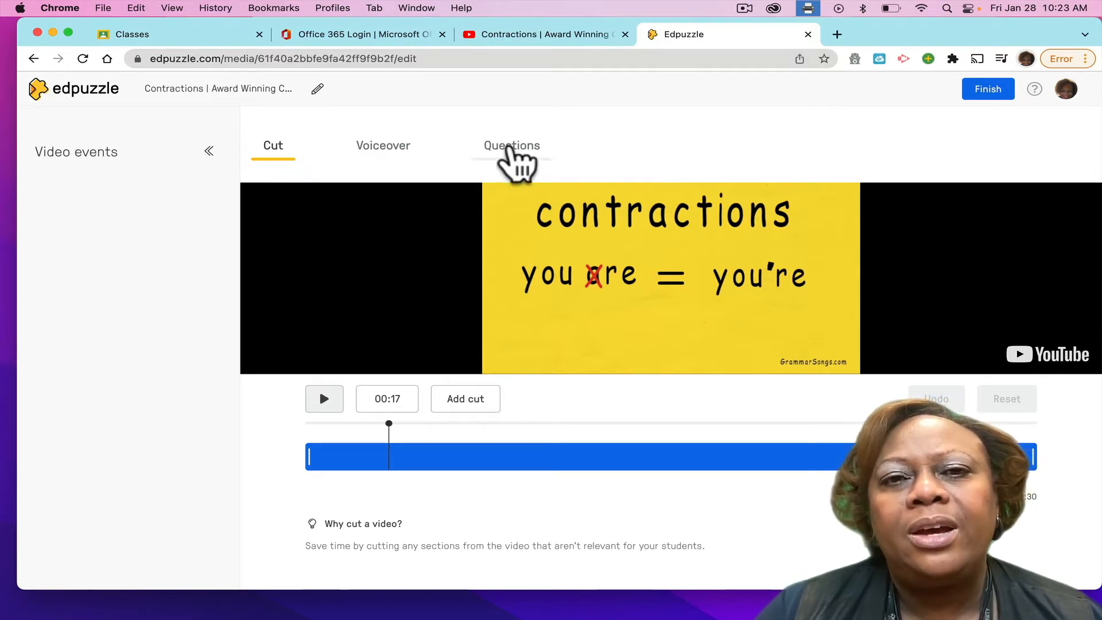
Save an open-ended question at 00:17, "What is the purpose of the apostrophe?", with audio responses allowed.
{"action": "left_click", "coordinate": [512, 151]}
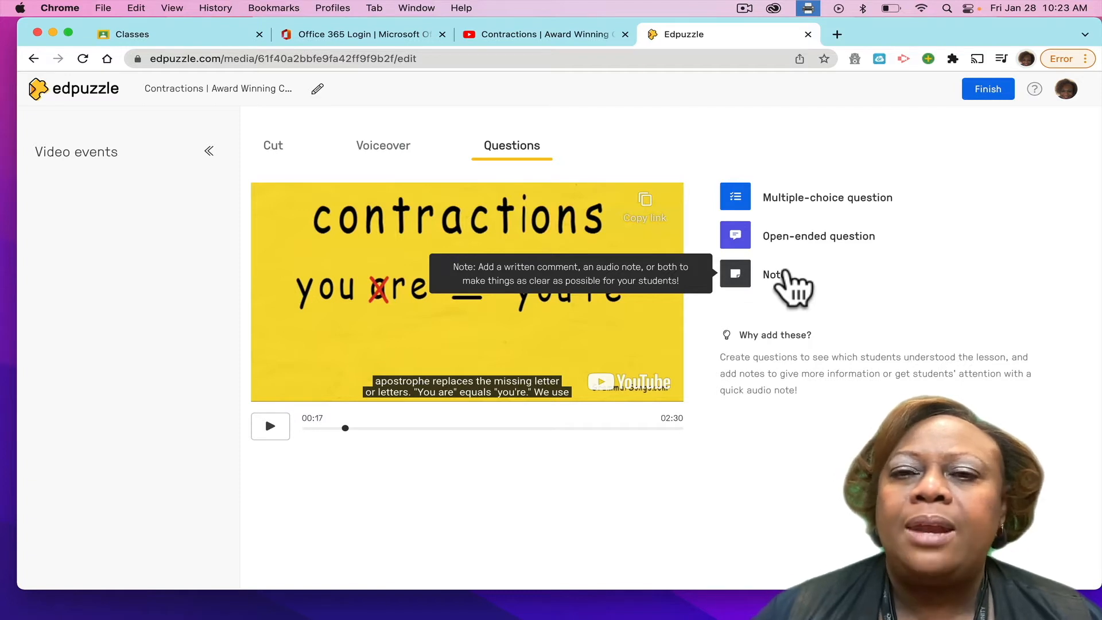
{"action": "left_click", "coordinate": [795, 237]}
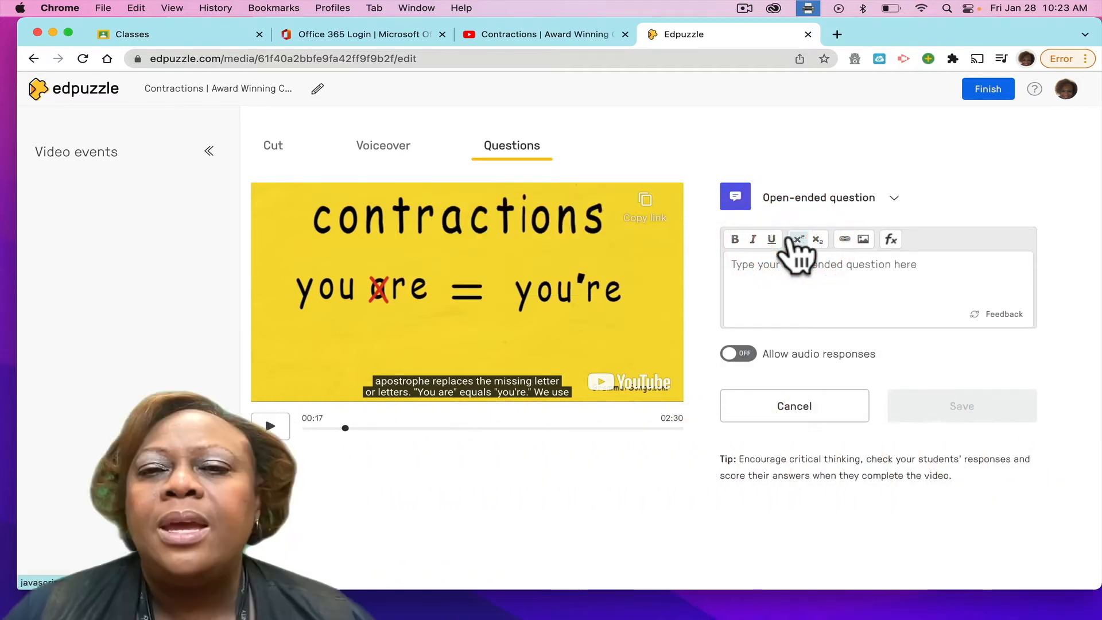
{"action": "left_click", "coordinate": [732, 264]}
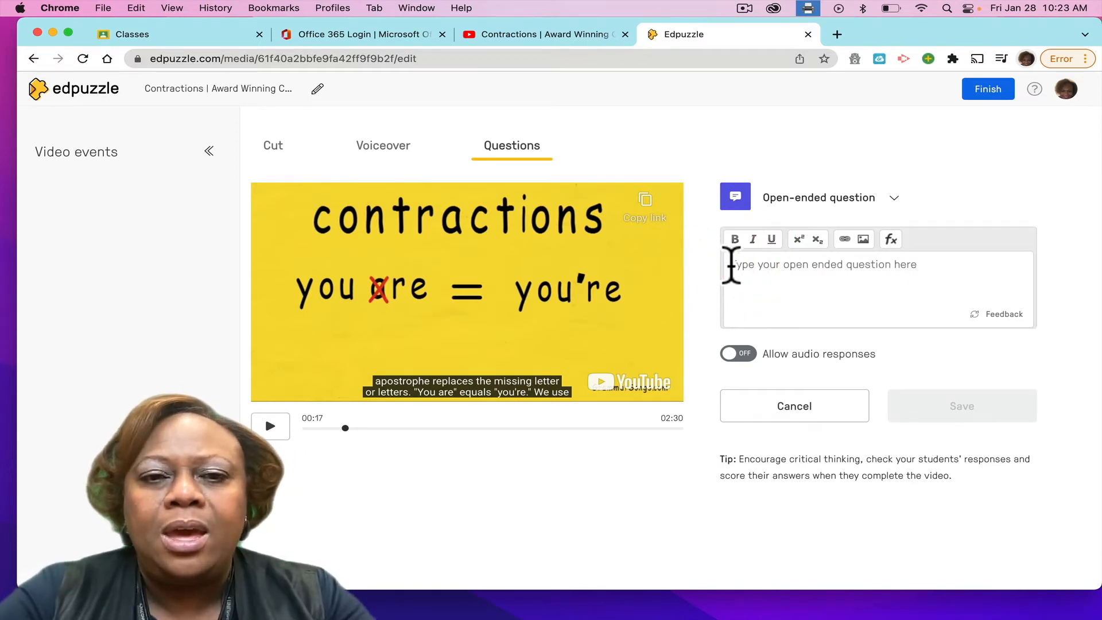
{"action": "type", "text": "Wha"}
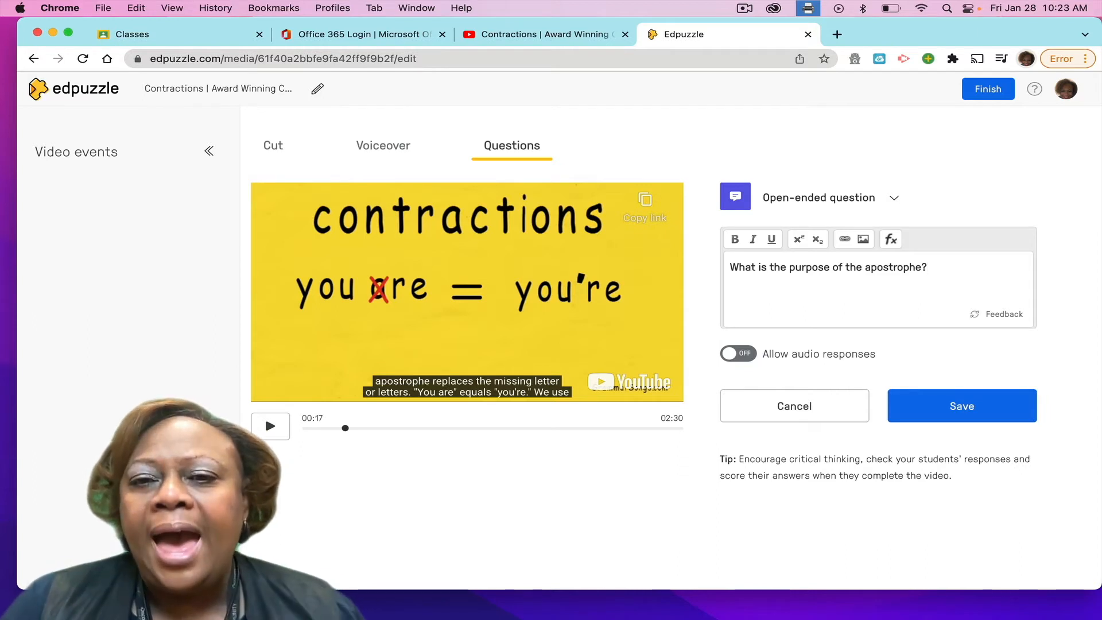
{"action": "left_click", "coordinate": [732, 353]}
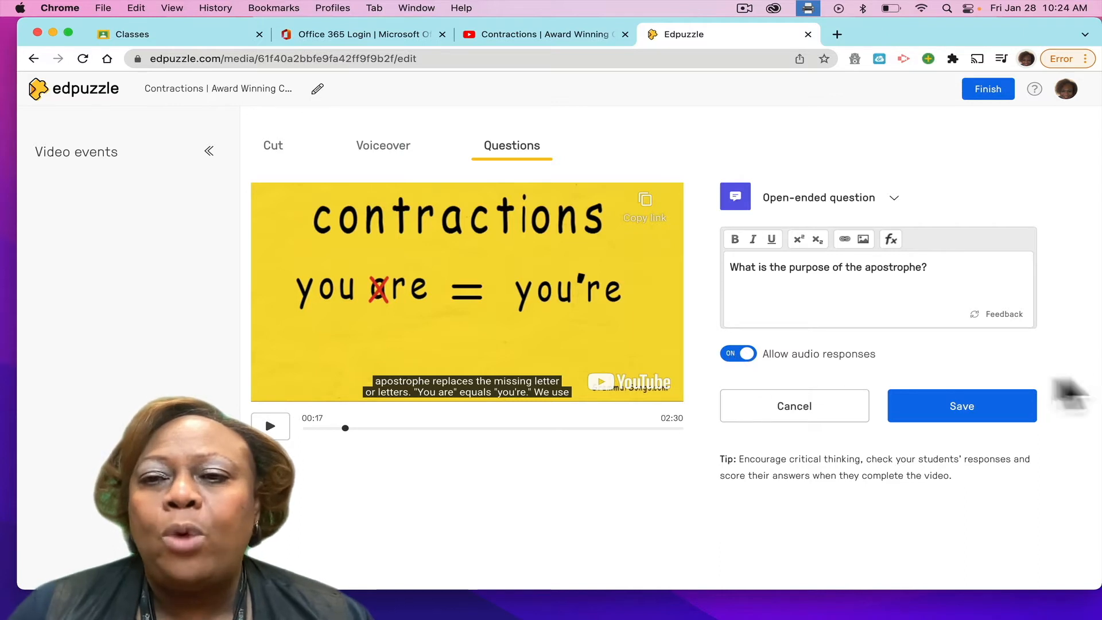
{"action": "left_click", "coordinate": [1000, 316]}
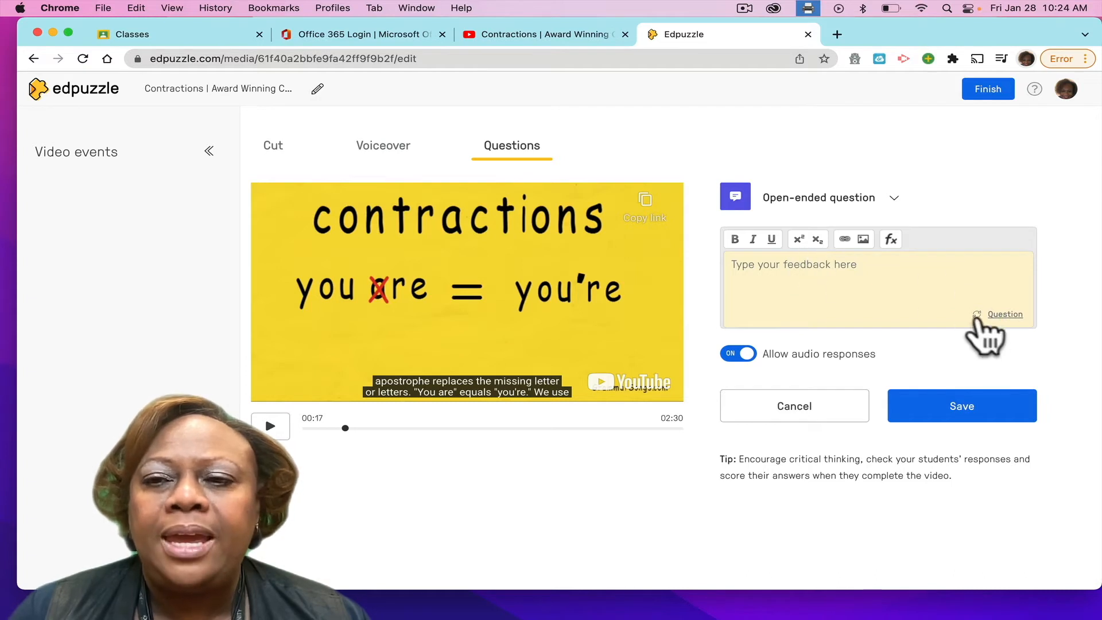
{"action": "left_click", "coordinate": [999, 316]}
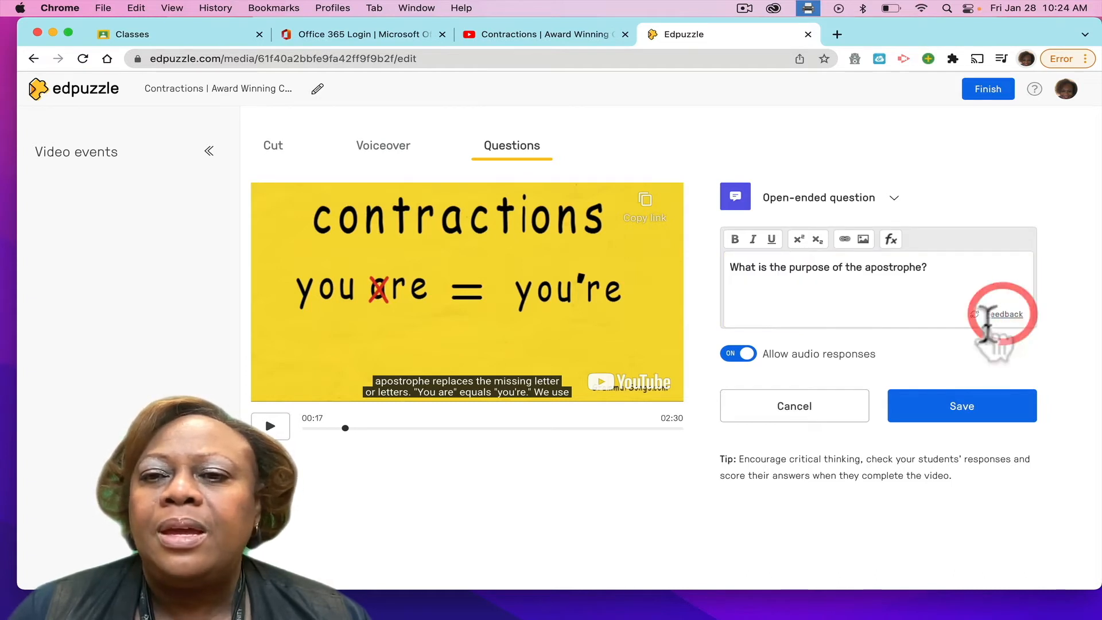
{"action": "left_click", "coordinate": [965, 407]}
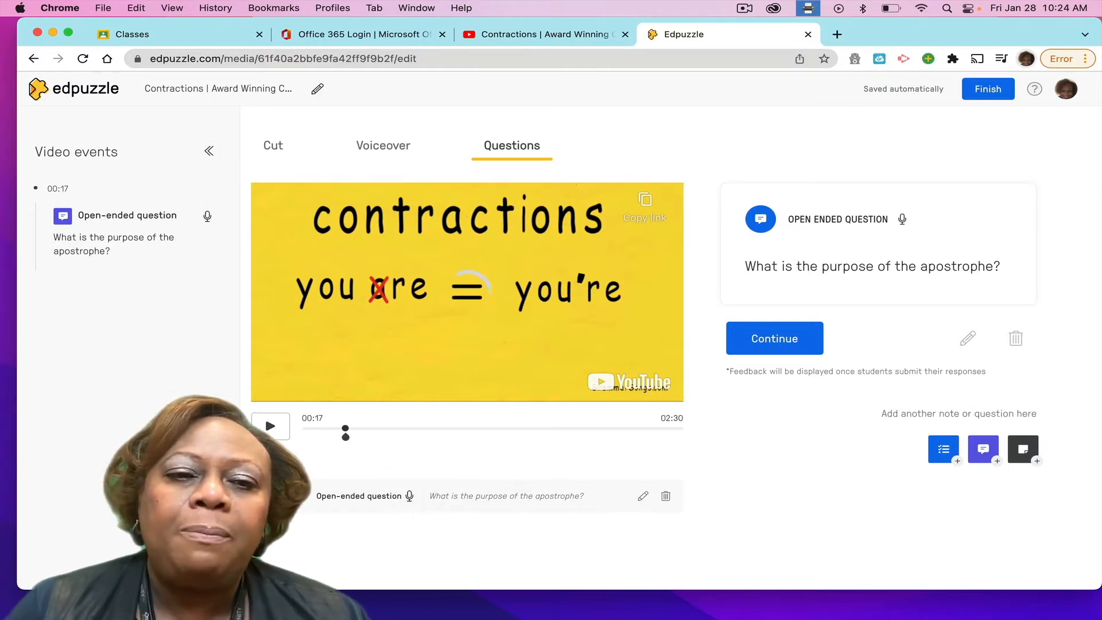
Play the video on to 00:30 and write the multiple-choice question "What is the contraction for we are?" there.
{"action": "left_click", "coordinate": [272, 429]}
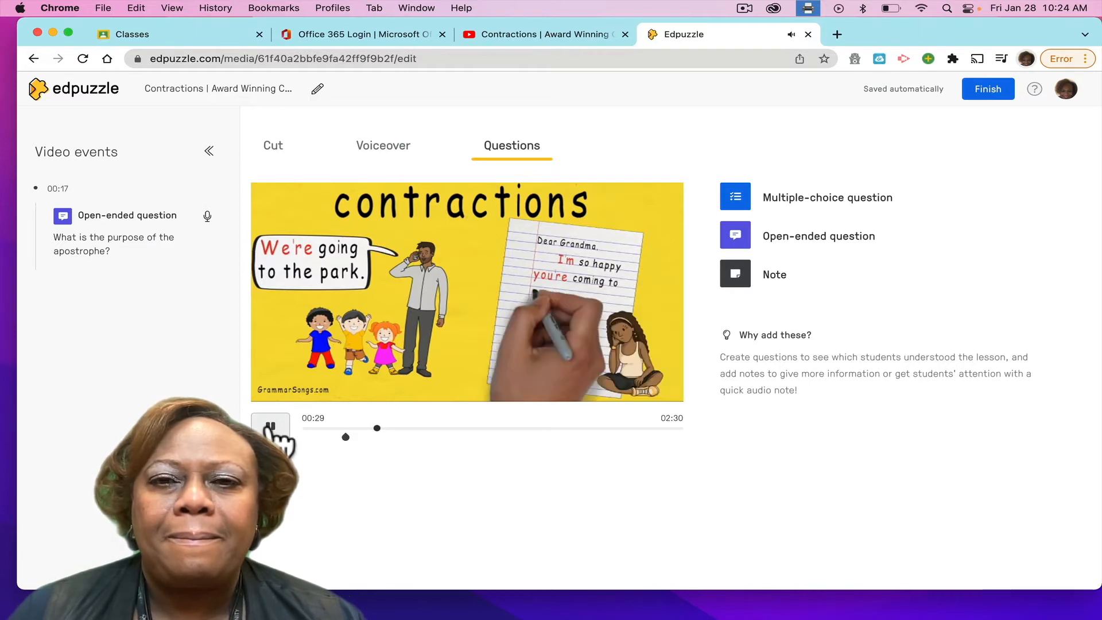
{"action": "left_click", "coordinate": [269, 427]}
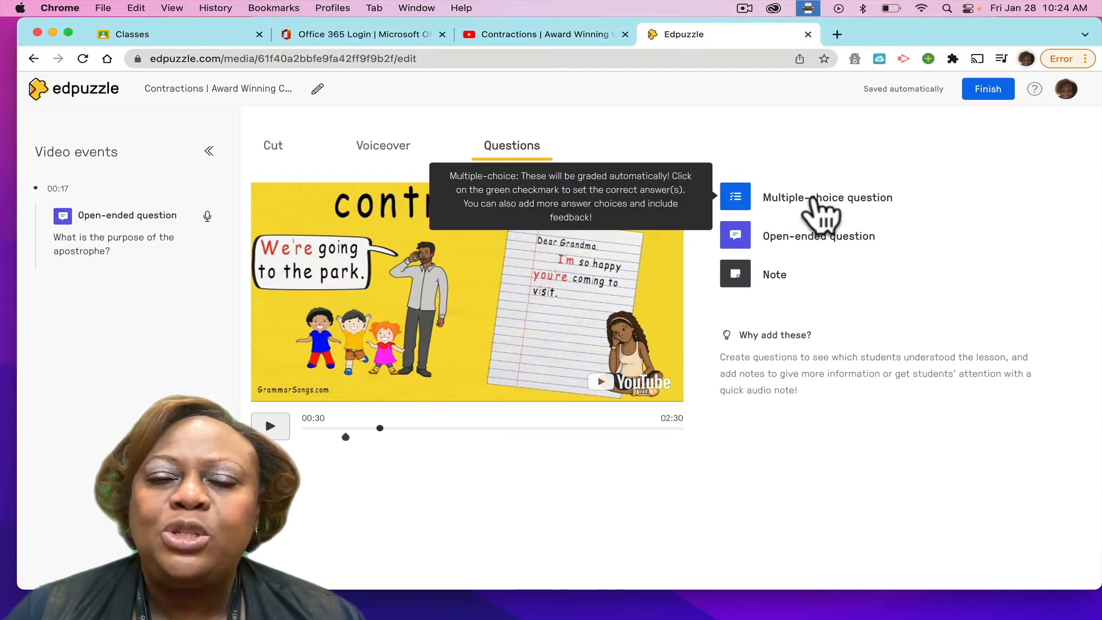
{"action": "left_click", "coordinate": [814, 197]}
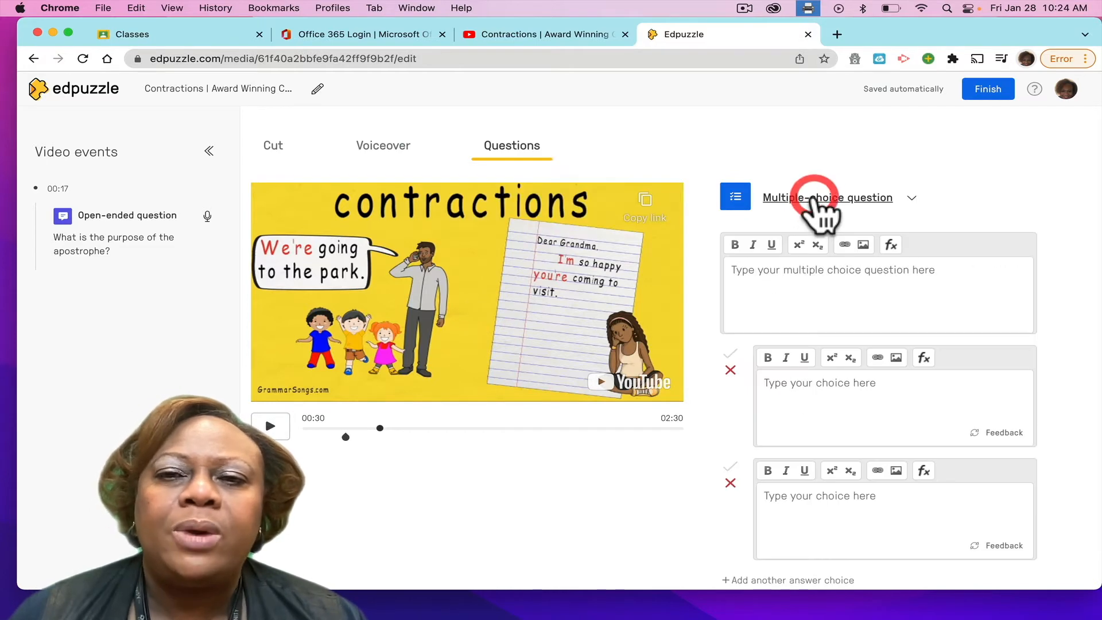
{"action": "left_click", "coordinate": [732, 269]}
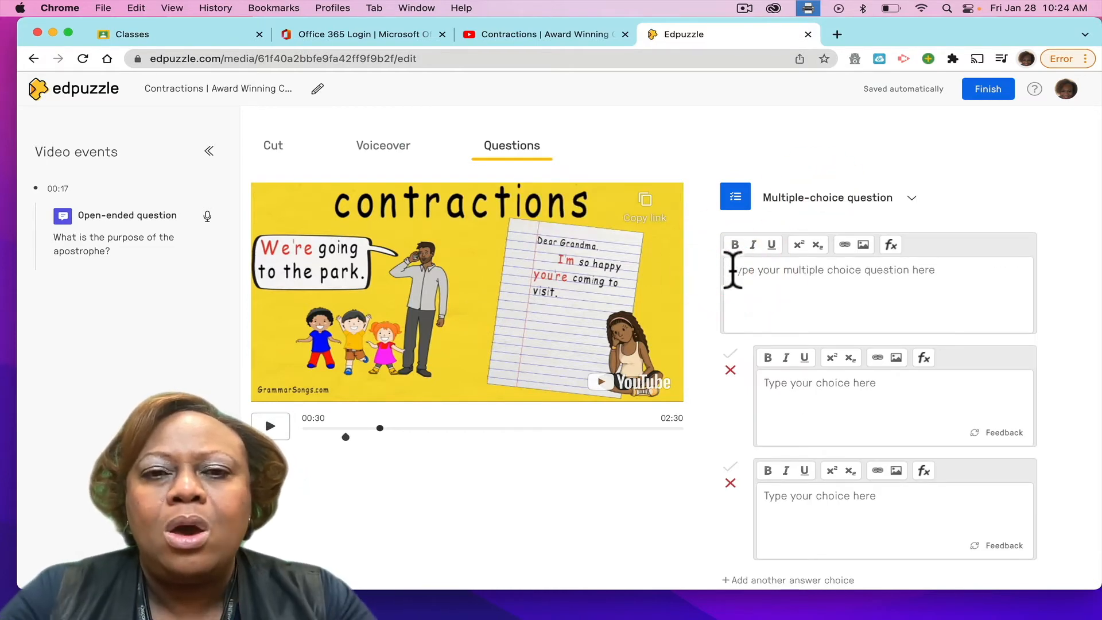
{"action": "type", "text": "W"}
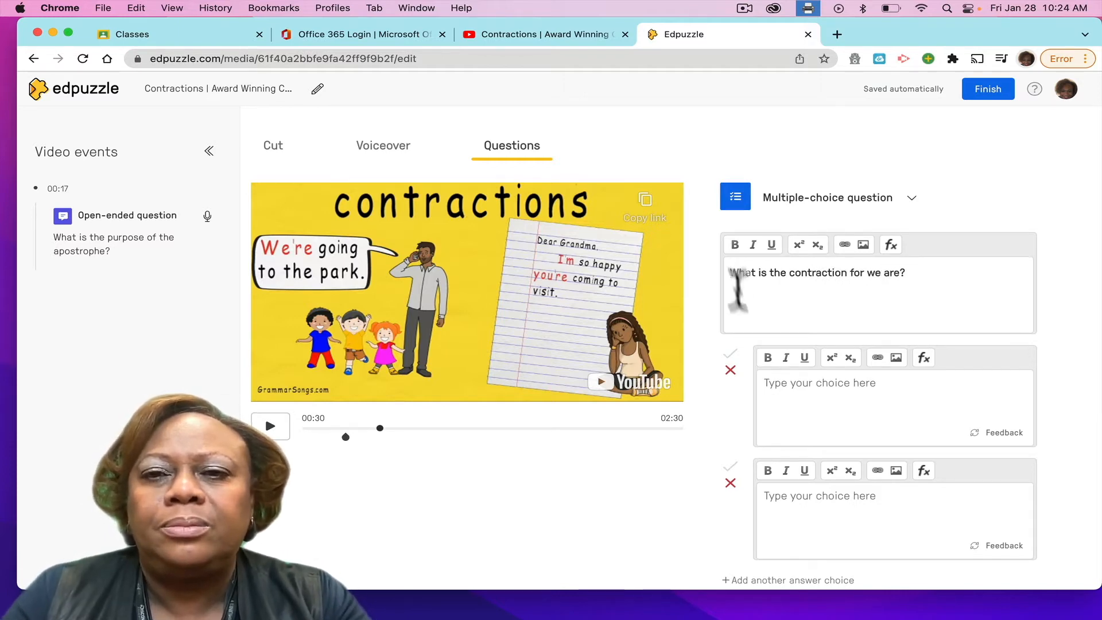
Enter the answer choices "we're" and "were'" and add a third choice, "we'are", to the multiple-choice question.
{"action": "left_click", "coordinate": [769, 383]}
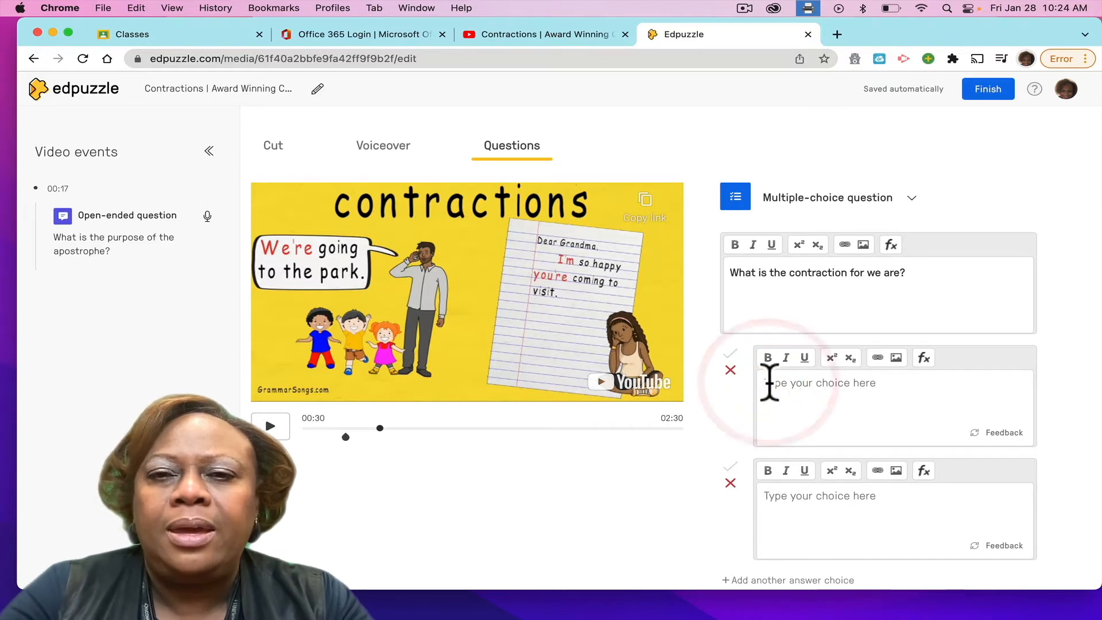
{"action": "type", "text": "we're"}
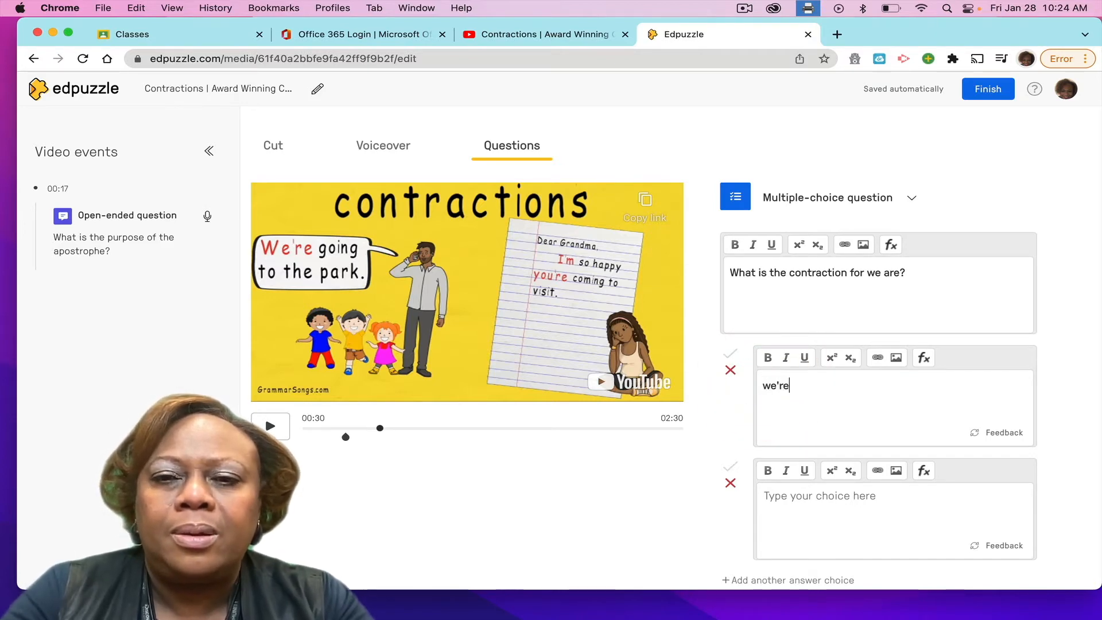
{"action": "left_click", "coordinate": [769, 497]}
{"action": "type", "text": "were'"}
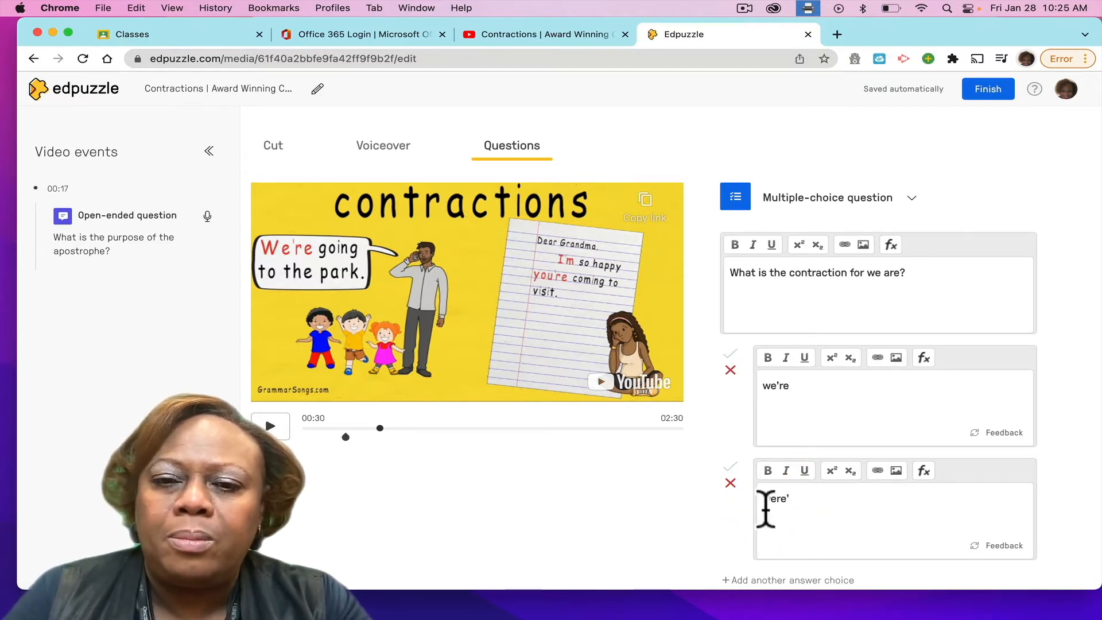
{"action": "scroll", "coordinate": [793, 511], "scroll_direction": "down", "scroll_amount": 2}
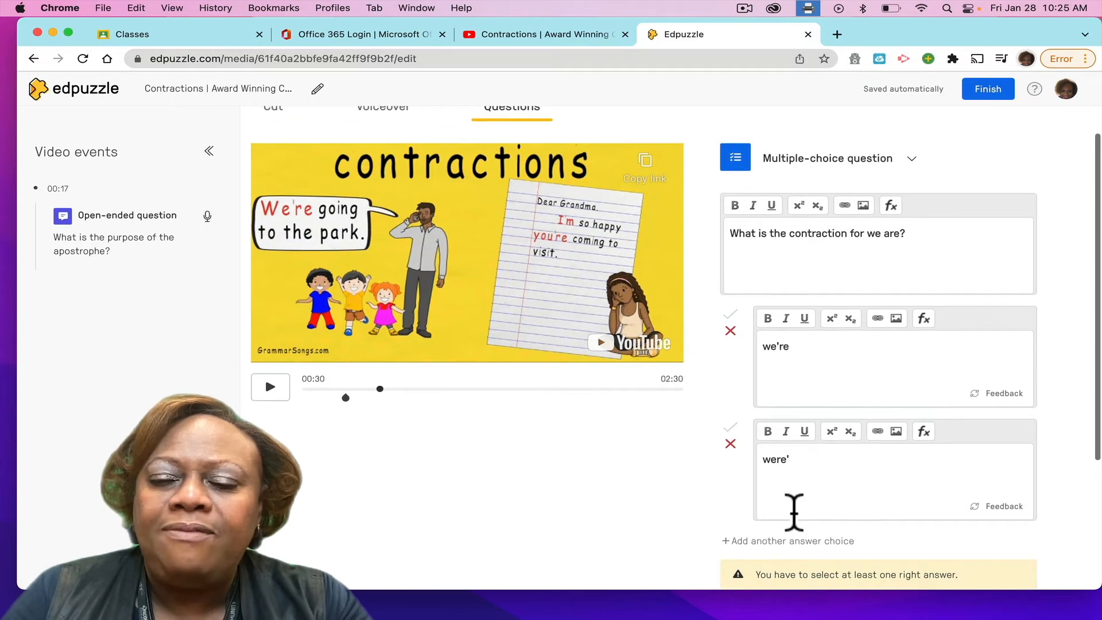
{"action": "left_click", "coordinate": [769, 540]}
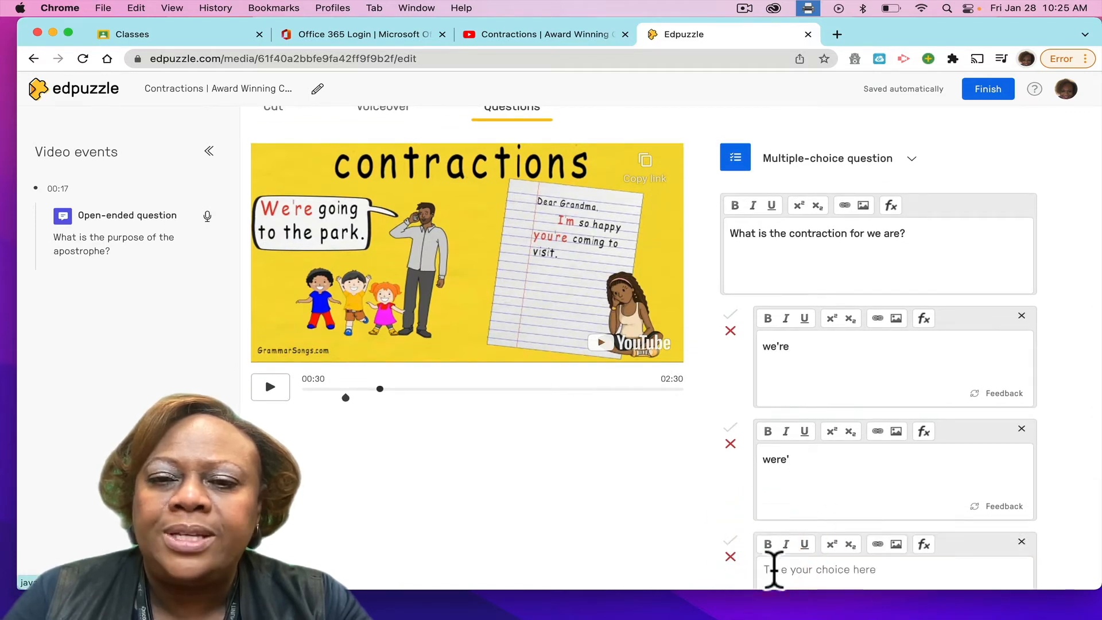
{"action": "scroll", "coordinate": [774, 569], "scroll_direction": "down", "scroll_amount": 2}
{"action": "left_click", "coordinate": [767, 521]}
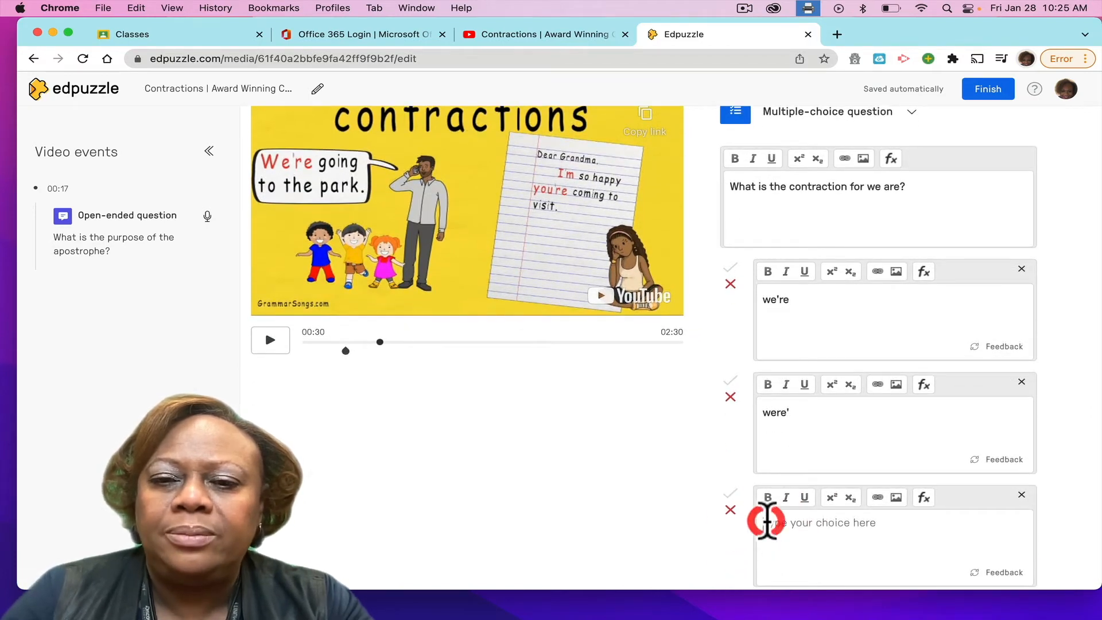
{"action": "type", "text": "we'are"}
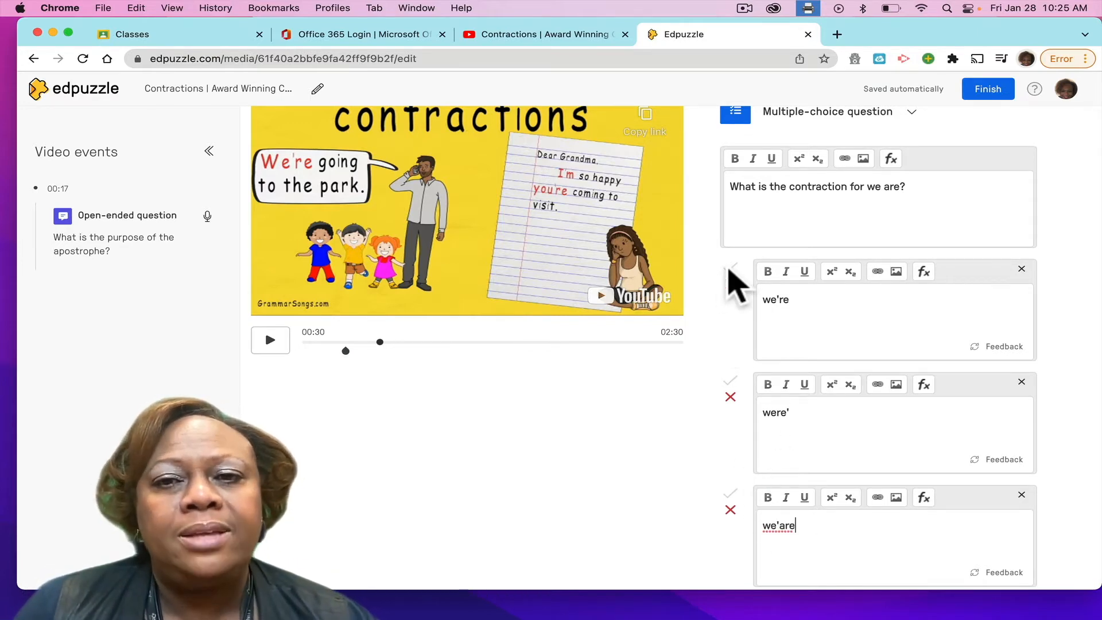
Mark "we're" as the correct answer and save the multiple-choice question.
{"action": "left_click", "coordinate": [730, 268]}
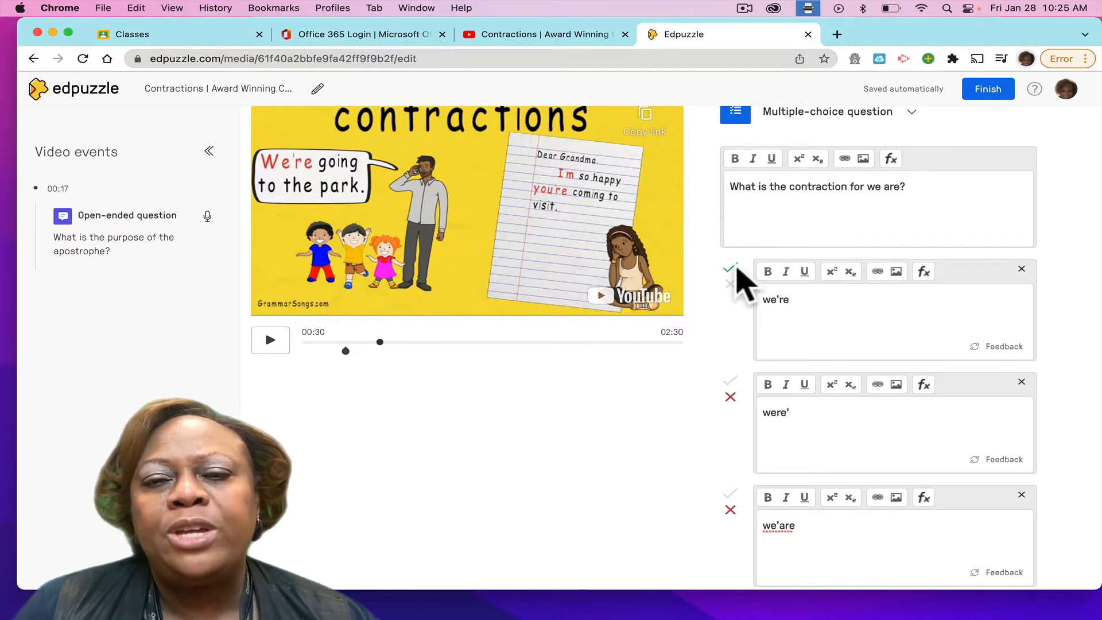
{"action": "scroll", "coordinate": [928, 467], "scroll_direction": "down", "scroll_amount": 3}
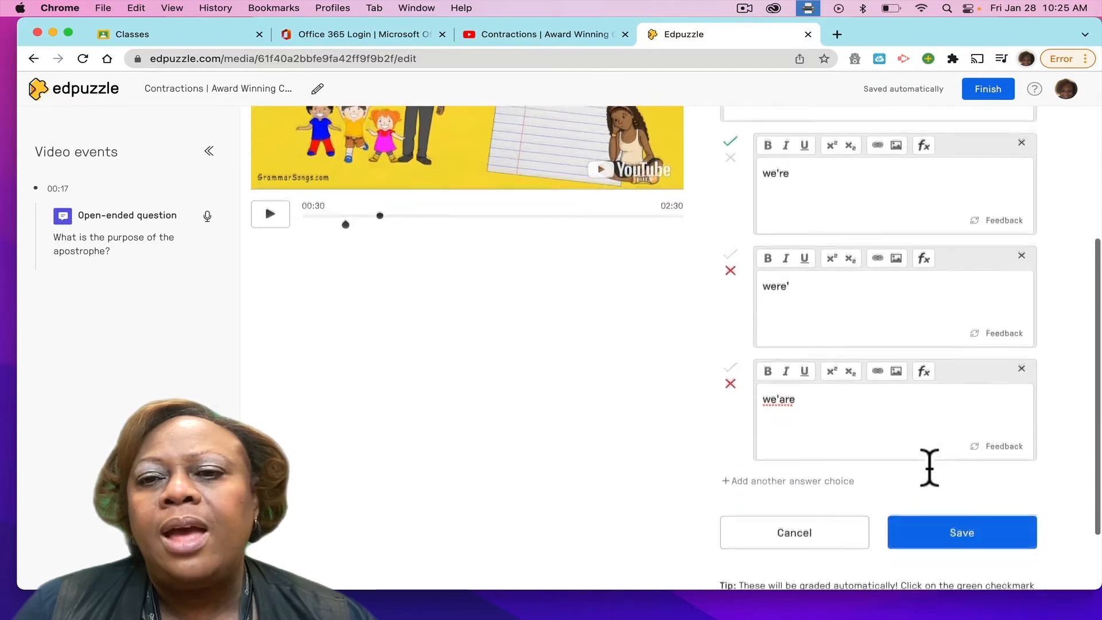
{"action": "scroll", "coordinate": [930, 473], "scroll_direction": "down", "scroll_amount": 1}
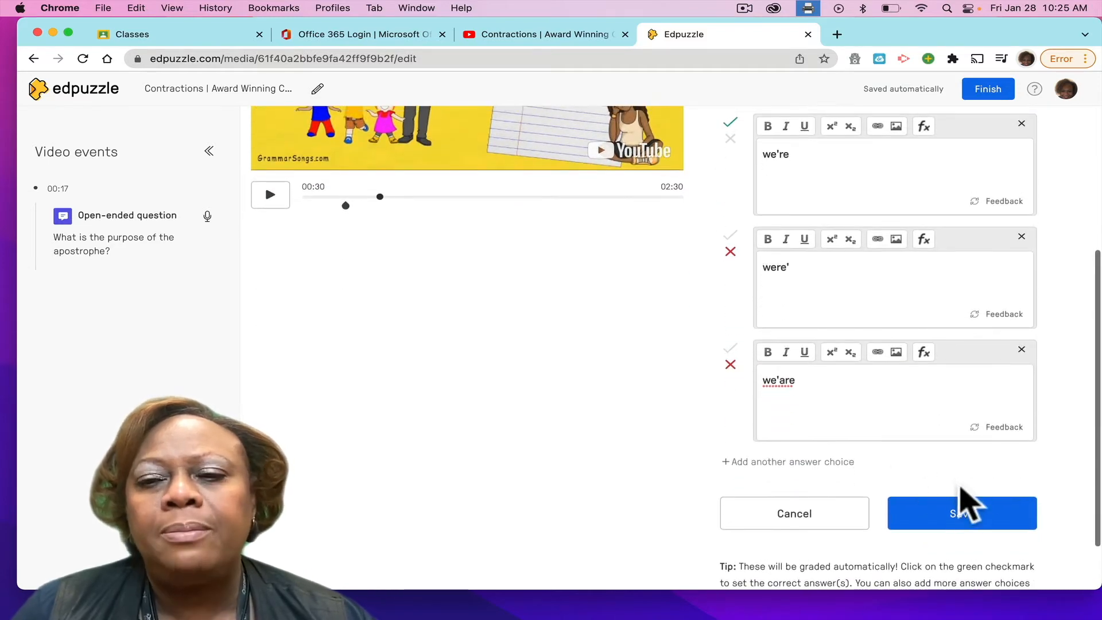
{"action": "left_click", "coordinate": [960, 519]}
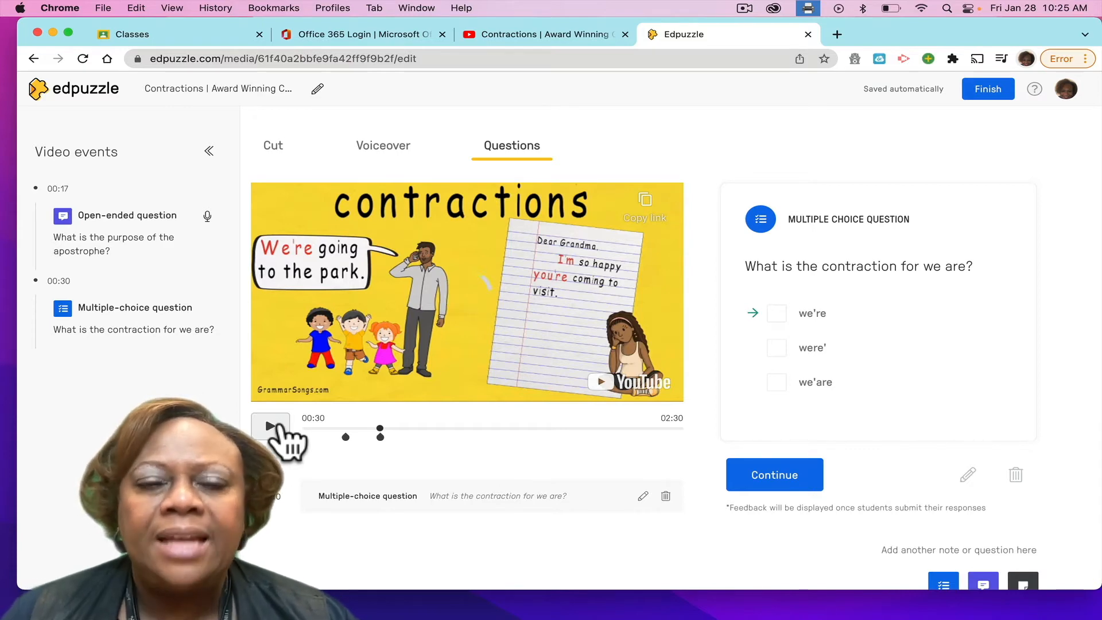
View the editor's voiceover and cut modes and finish editing the video lesson.
{"action": "left_click", "coordinate": [384, 147]}
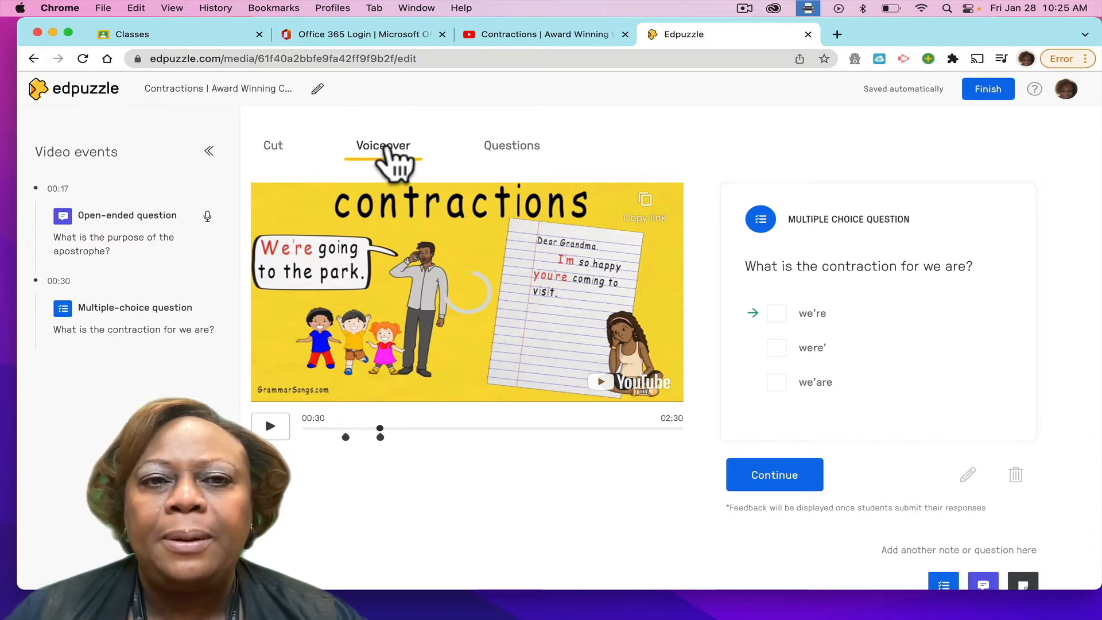
{"action": "left_click", "coordinate": [276, 158]}
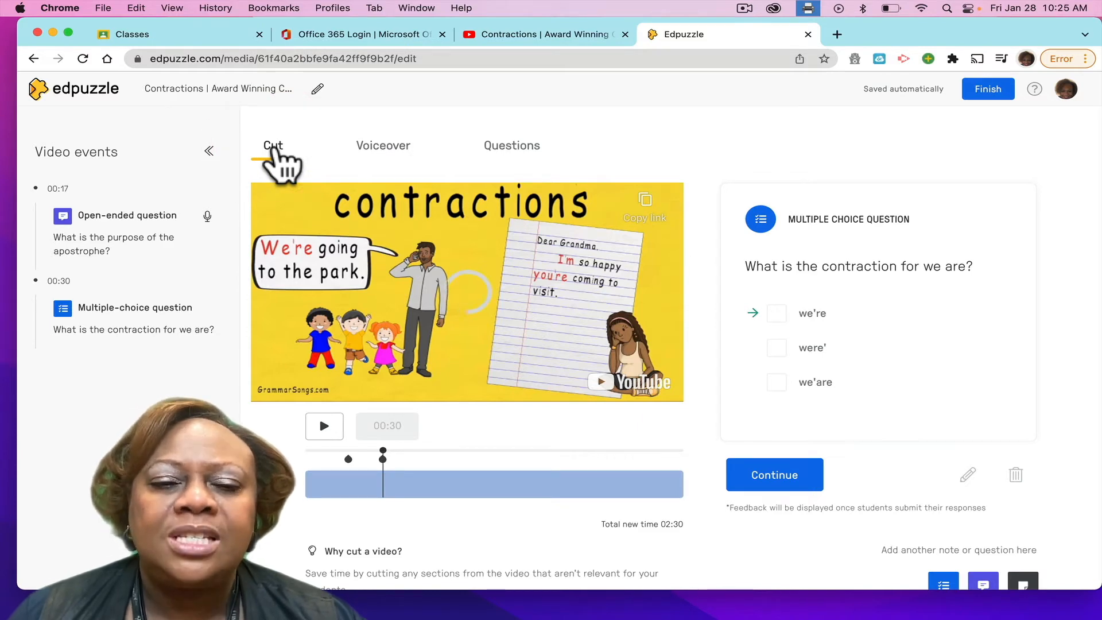
{"action": "left_click", "coordinate": [324, 426]}
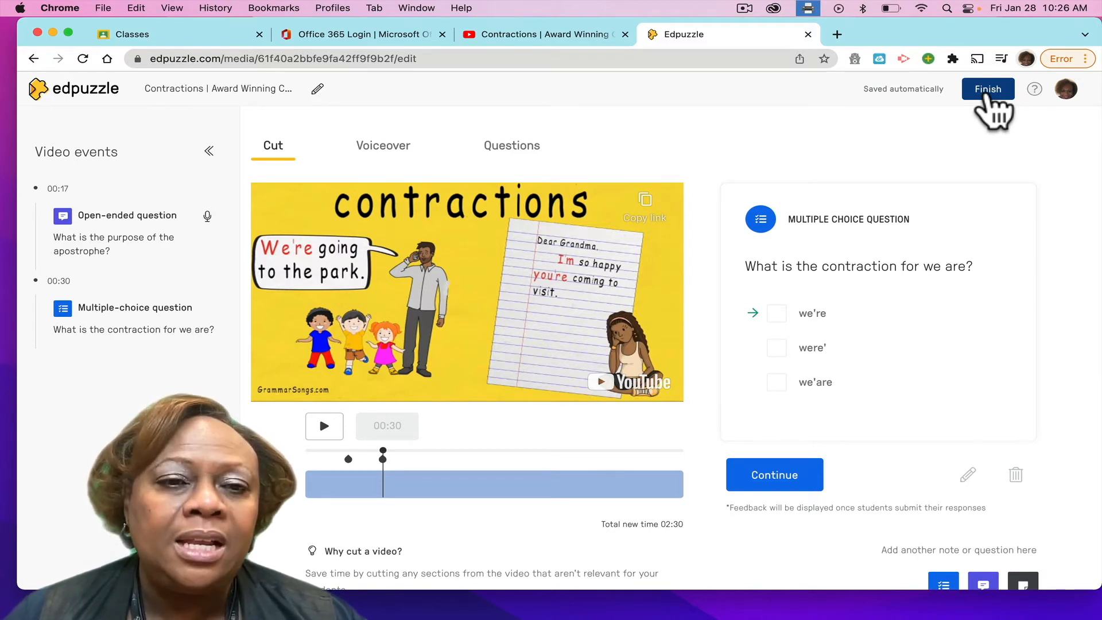
{"action": "left_click", "coordinate": [988, 95]}
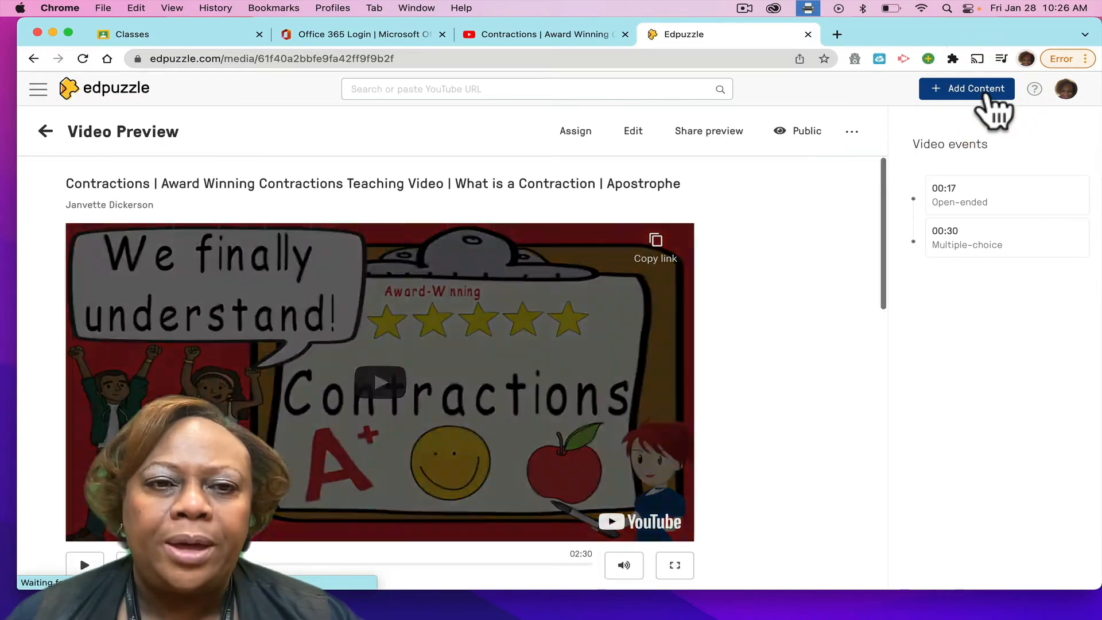